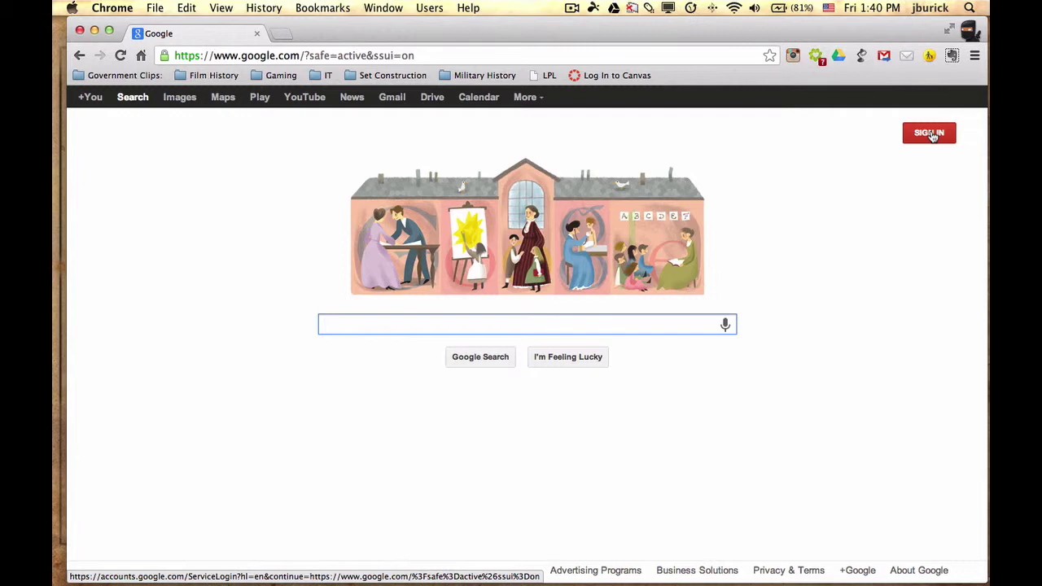
- Sign in to Google with the teacher's school account e-mail and password
left_click(933, 134)
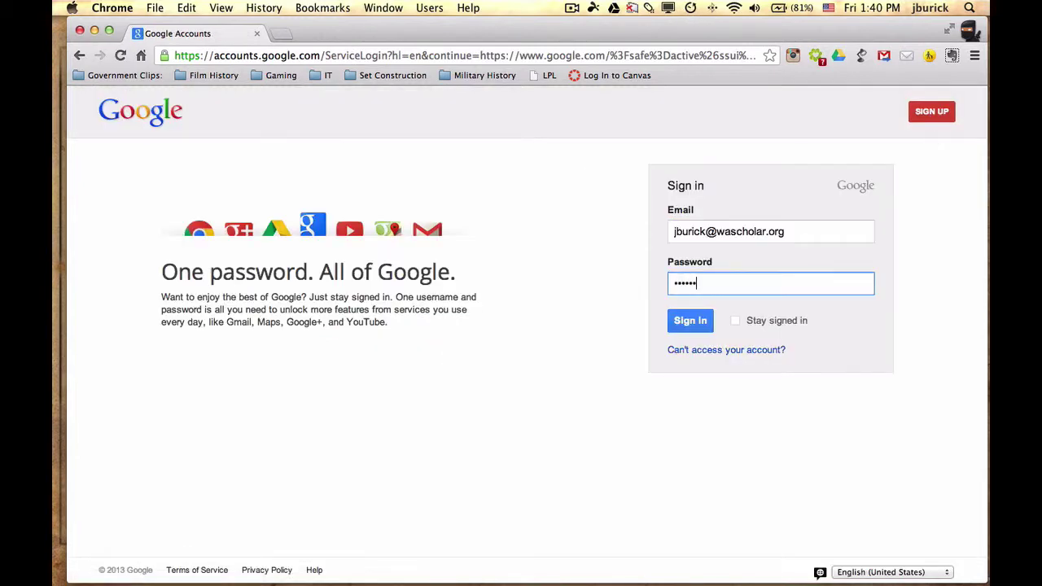
type("***")
key("Return")
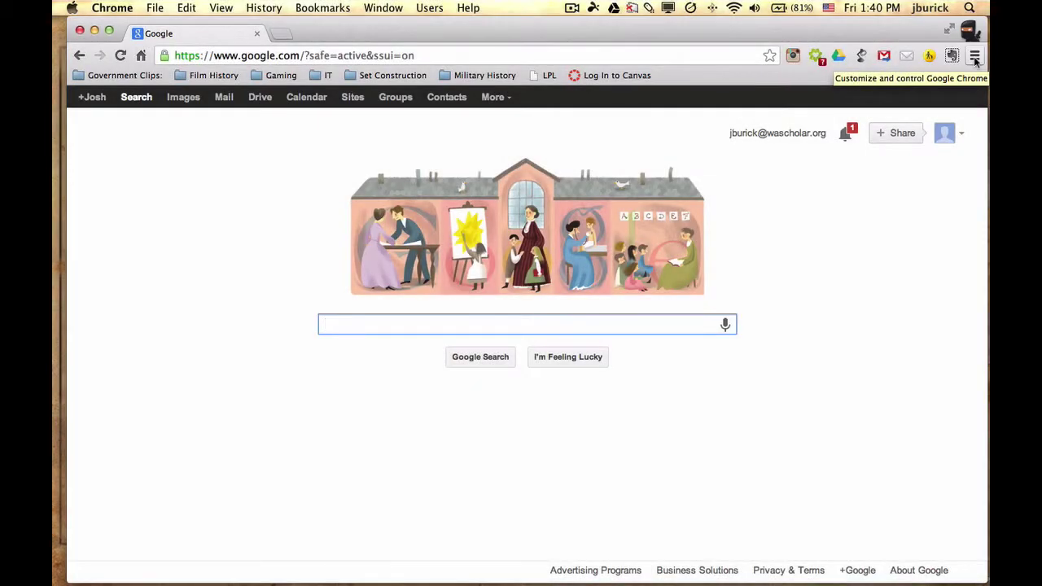
- In Chrome's advanced settings, disconnect old Cloud Print printers and start adding this computer's printers
left_click(975, 57)
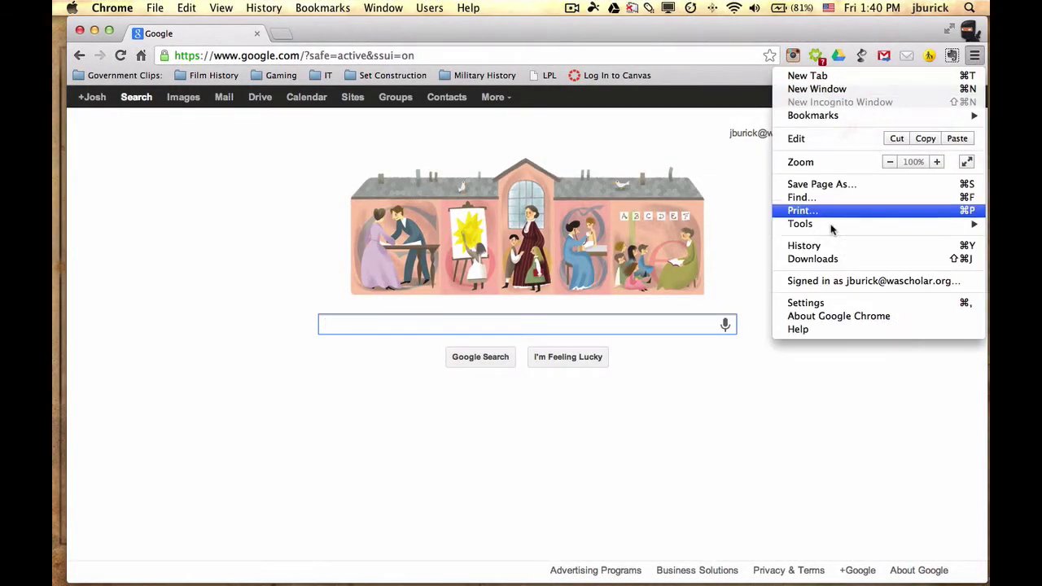
left_click(831, 303)
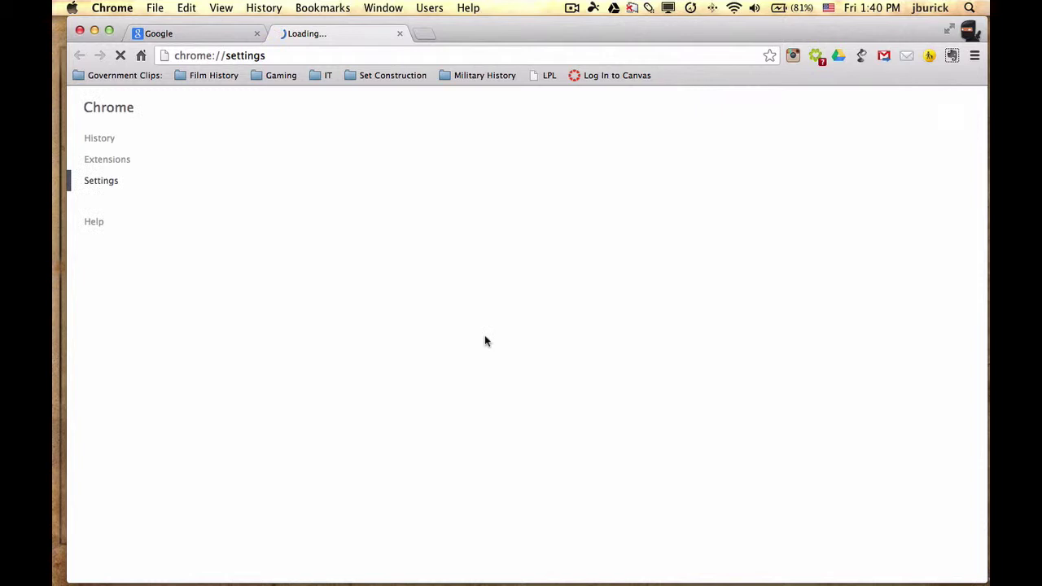
scroll(558, 389, "down", 3)
scroll(558, 389, "down", 3)
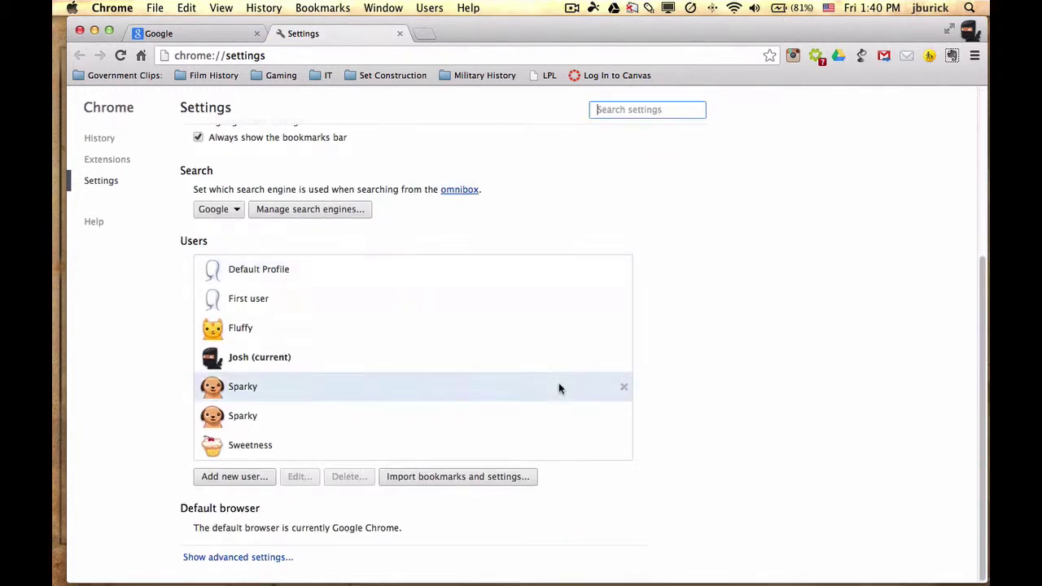
left_click(228, 564)
scroll(754, 436, "down", 15)
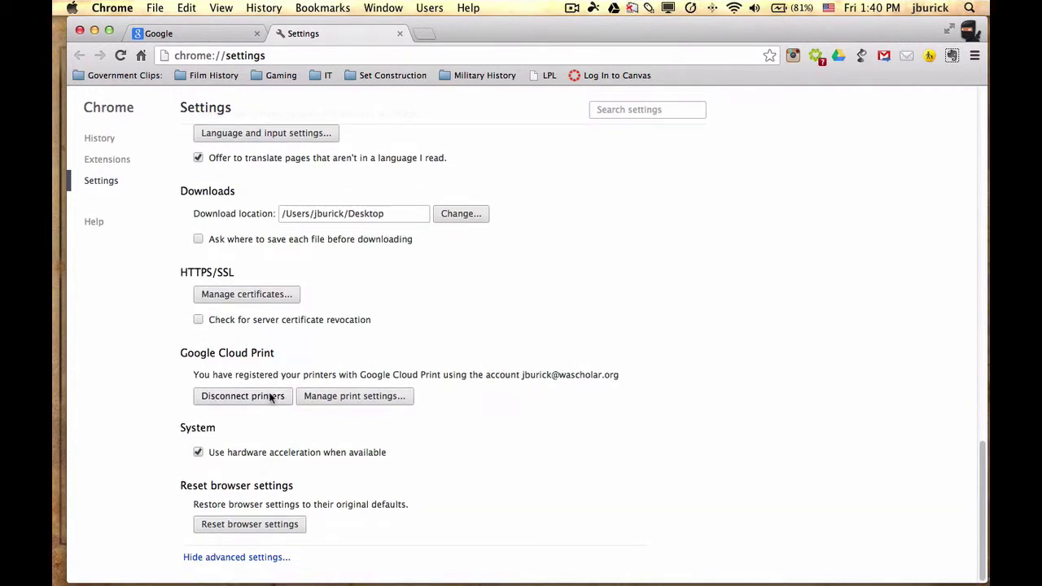
left_click(276, 397)
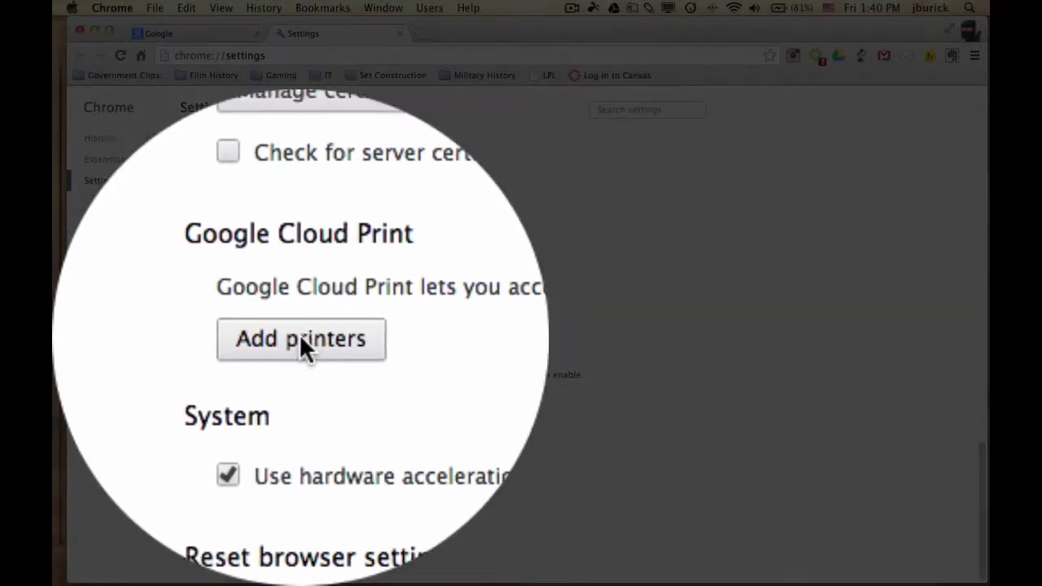
left_click(227, 394)
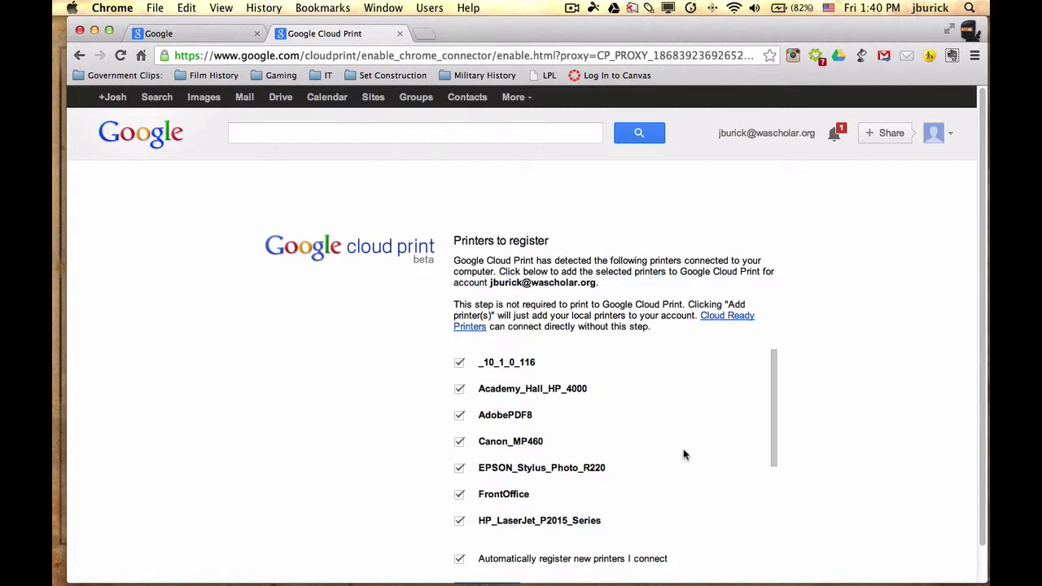
- Register only _10_1_0_116, excluding the other five printers and automatic registration of new printers
left_click(459, 389)
left_click(459, 416)
left_click(459, 442)
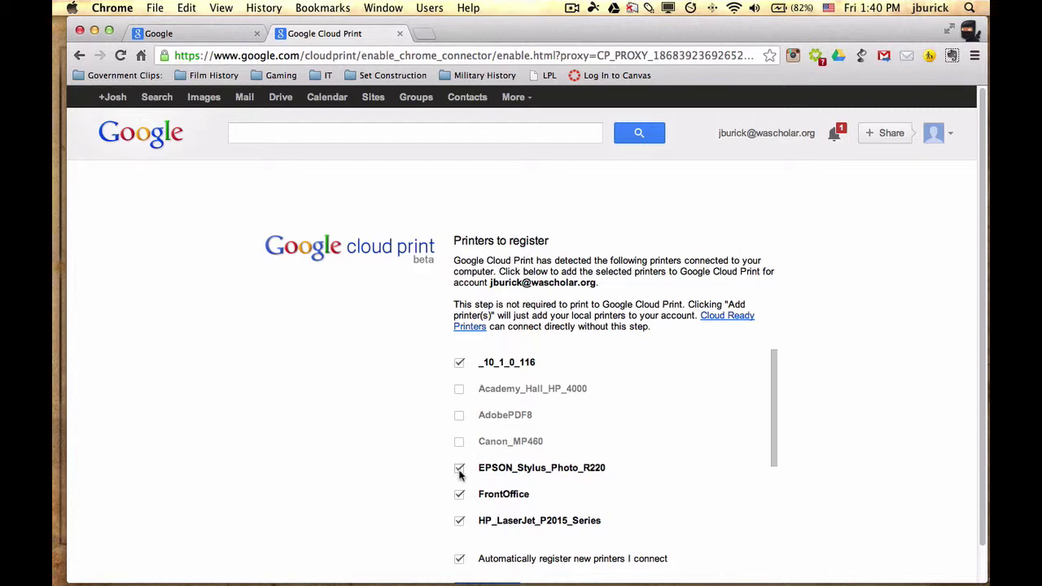
left_click(459, 469)
left_click(459, 494)
left_click(459, 520)
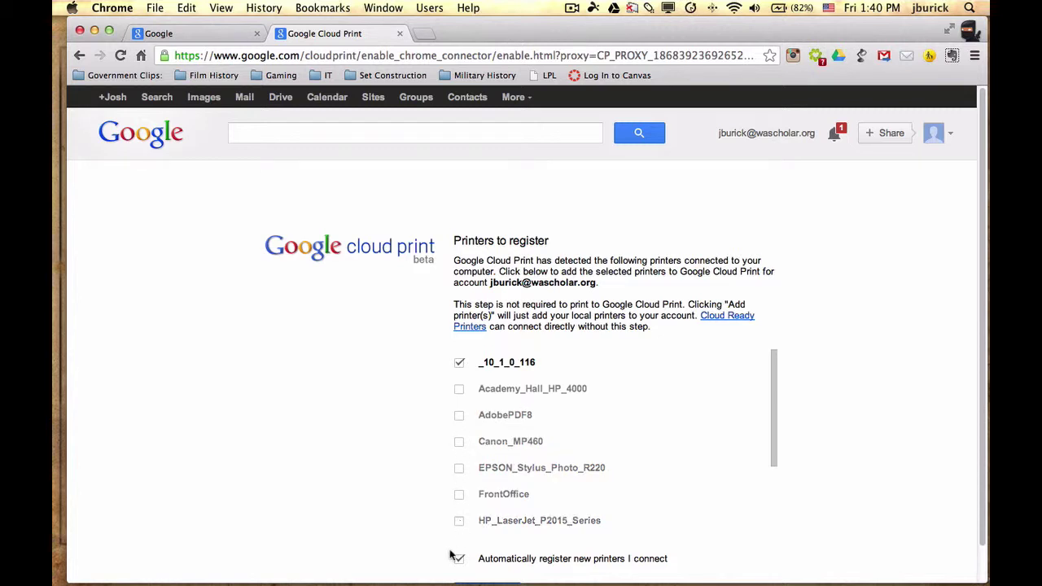
left_click(459, 559)
scroll(459, 559, "down", 1)
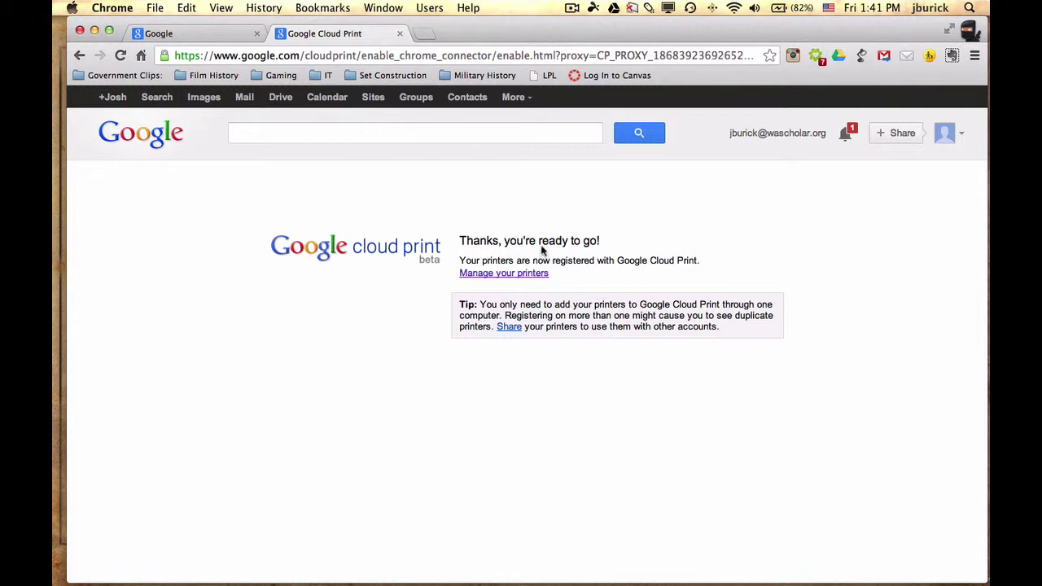
- Open the Share settings for _10_1_0_116 from Manage your printers
left_click(487, 277)
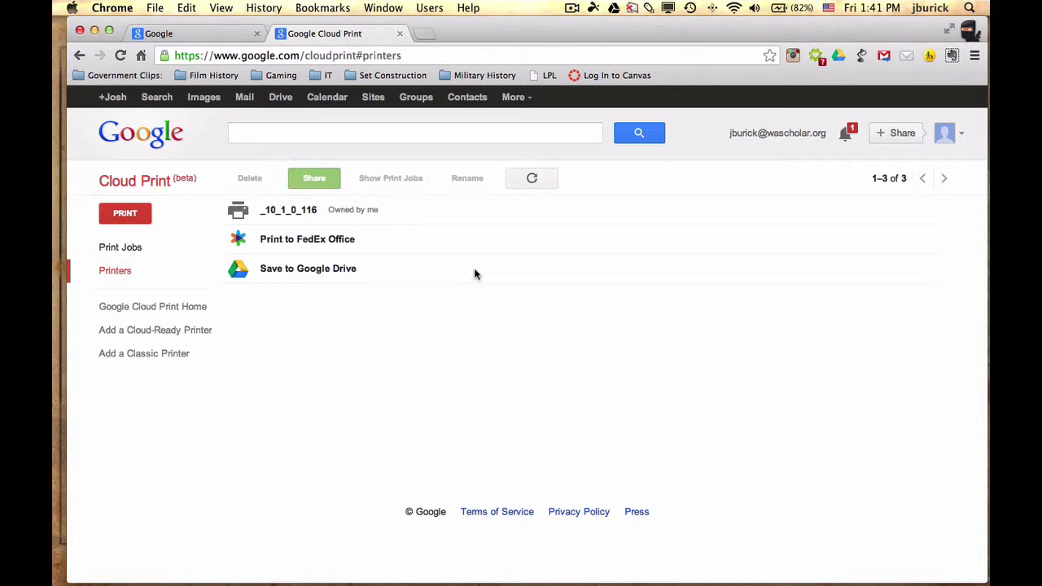
left_click(344, 209)
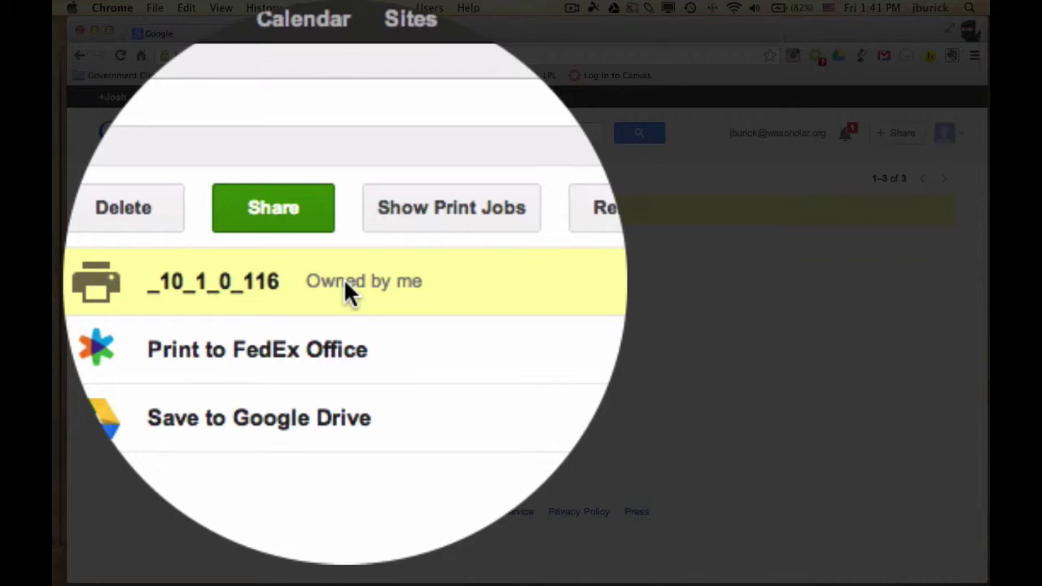
left_click(317, 182)
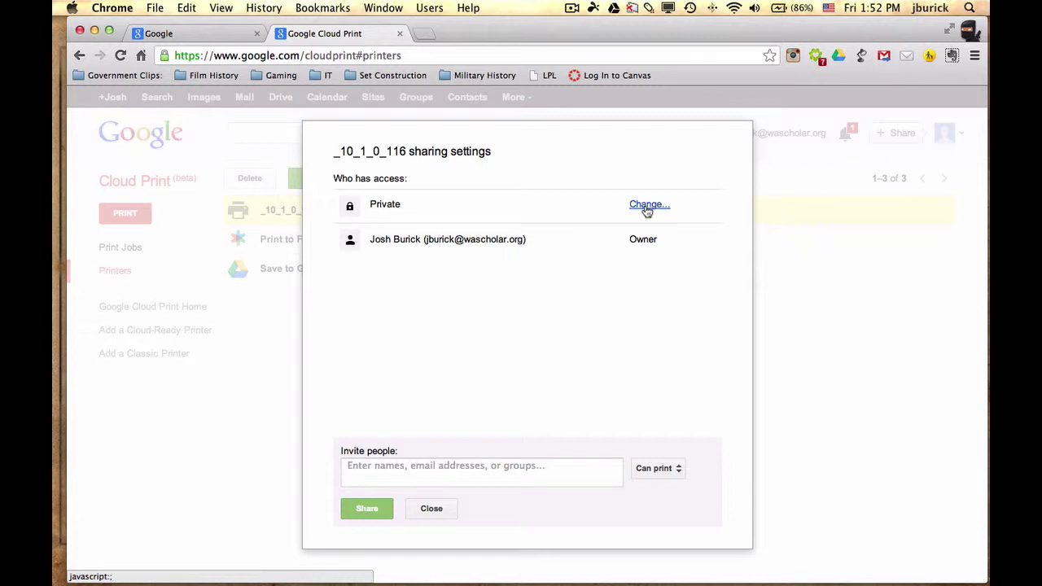
- Change _10_1_0_116's access to 'Anyone with the link has access to the printer' and save
left_click(664, 213)
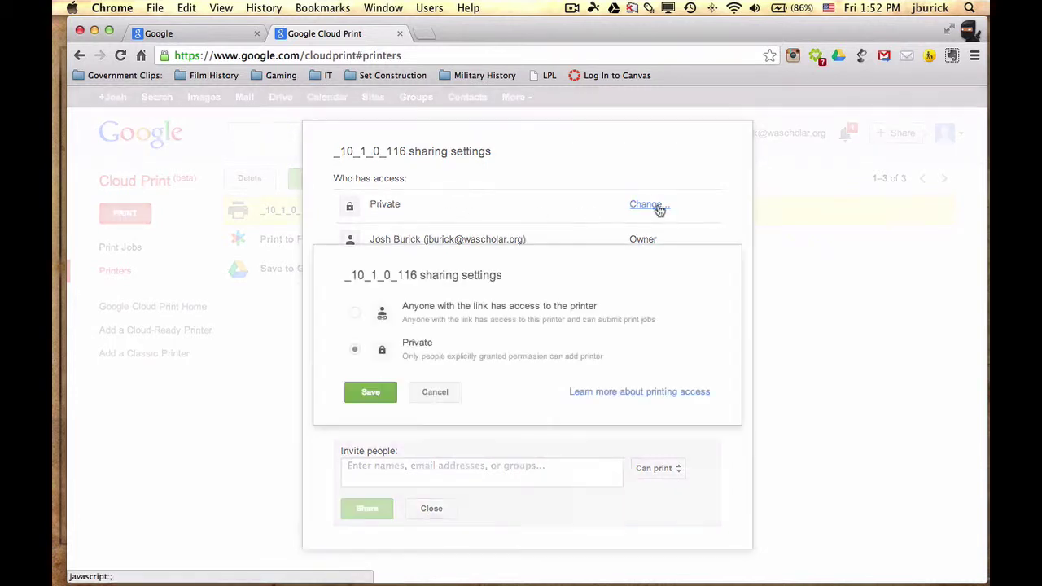
left_click(356, 313)
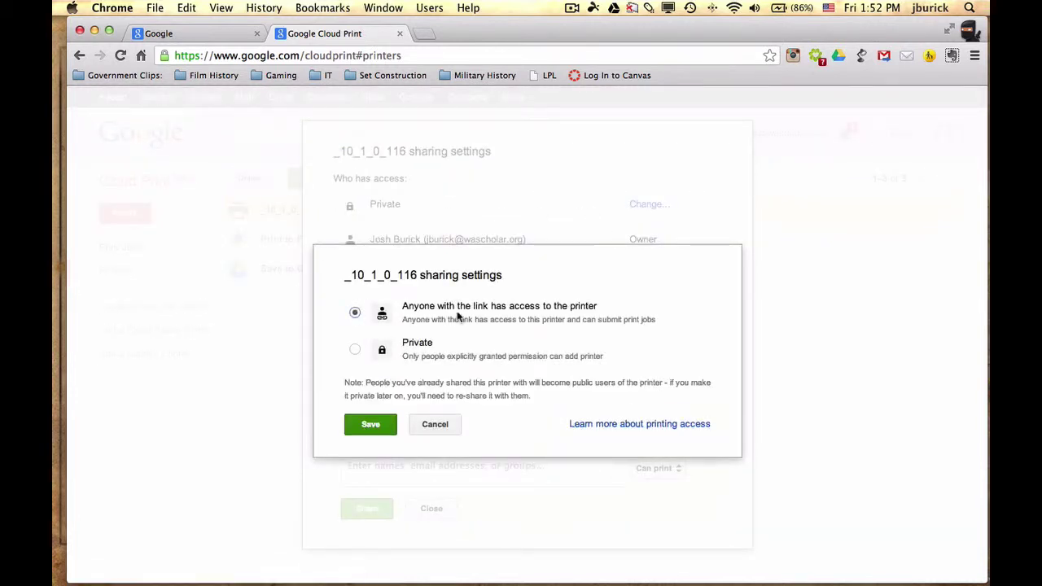
left_click(373, 425)
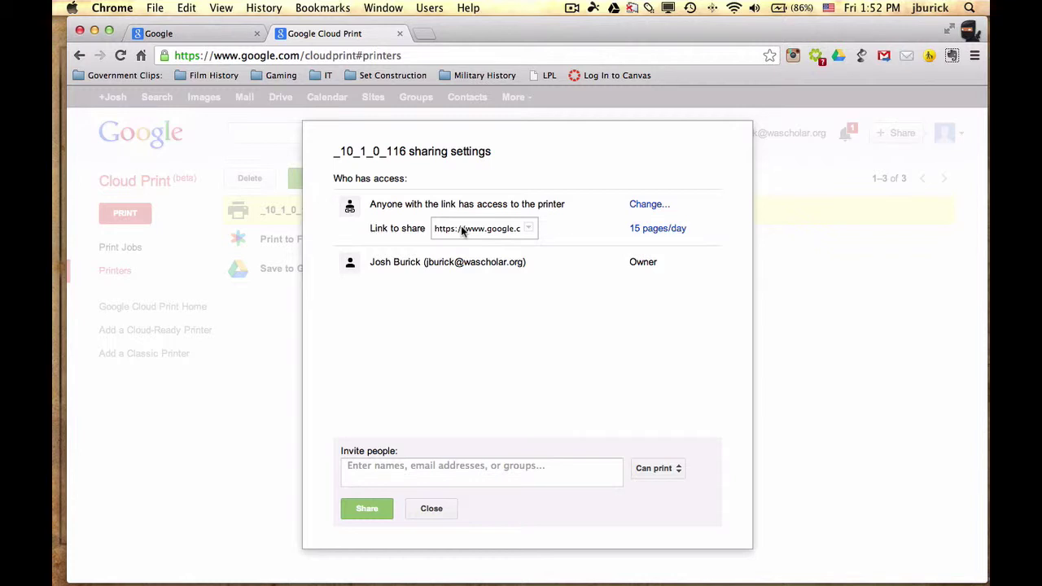
- Share _10_1_0_116 with the student's school e-mail address using Can print permission
left_click(492, 468)
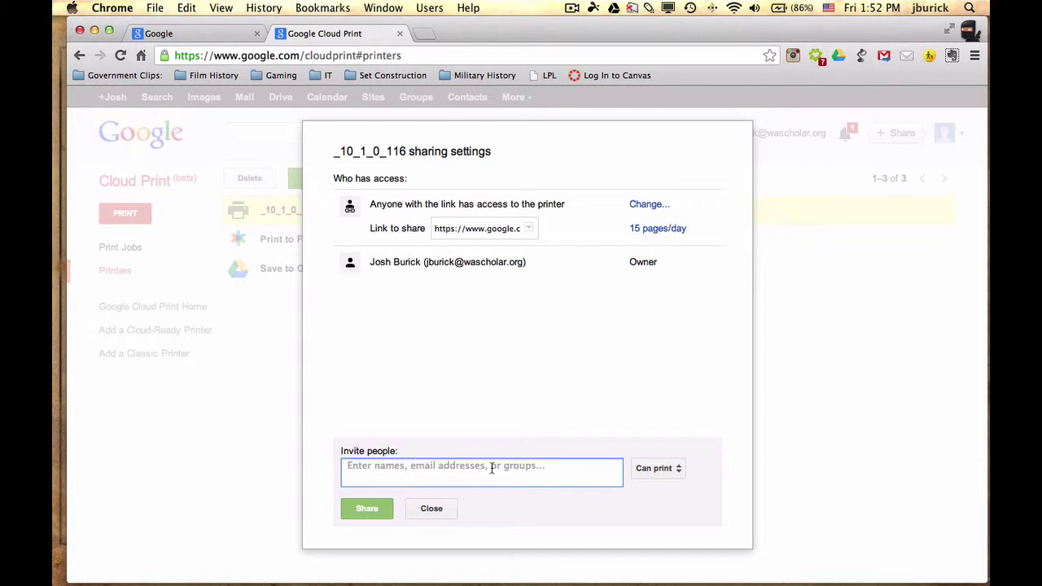
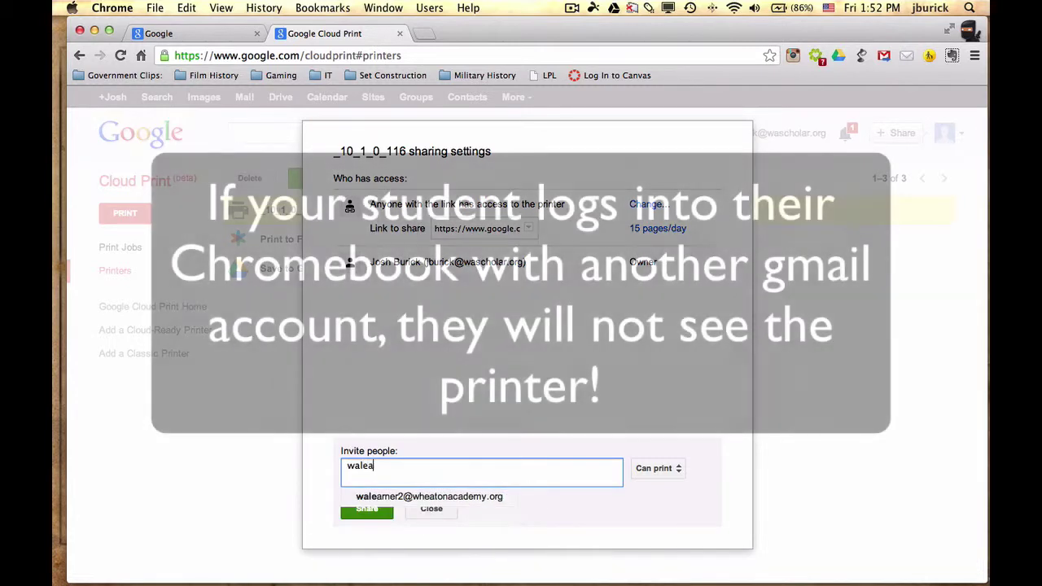
left_click(658, 469)
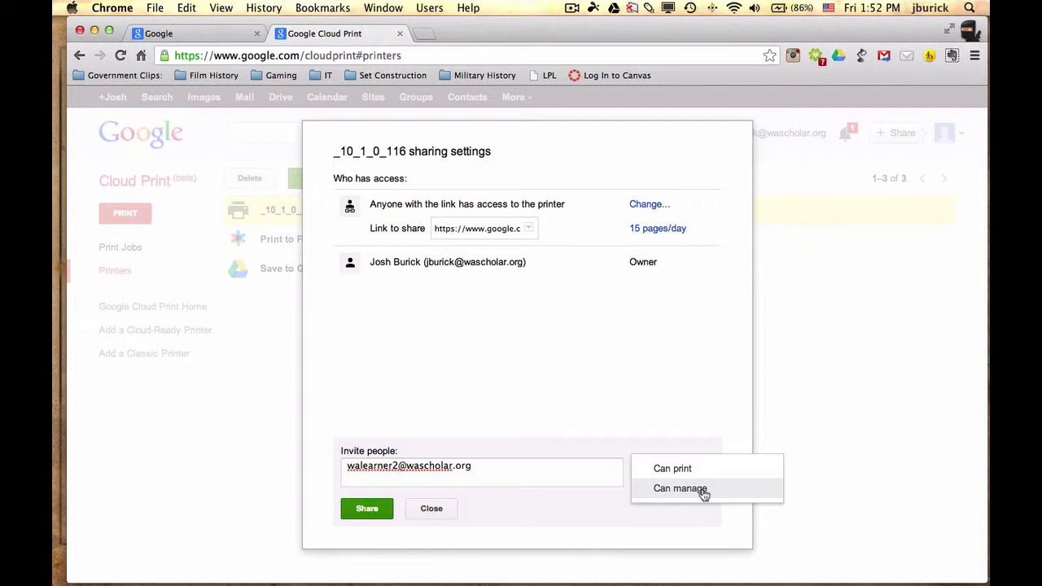
left_click(682, 469)
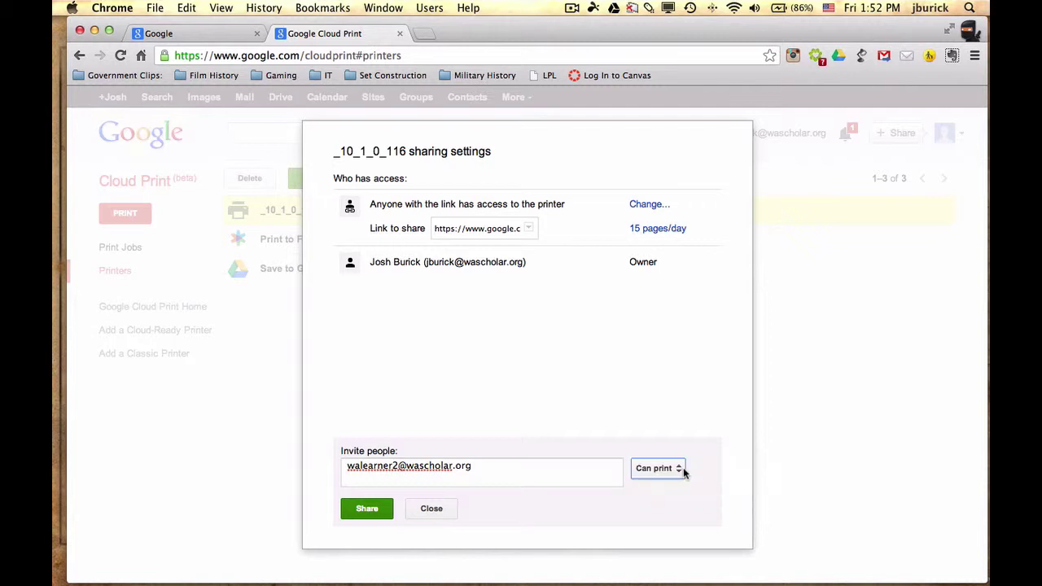
left_click(355, 511)
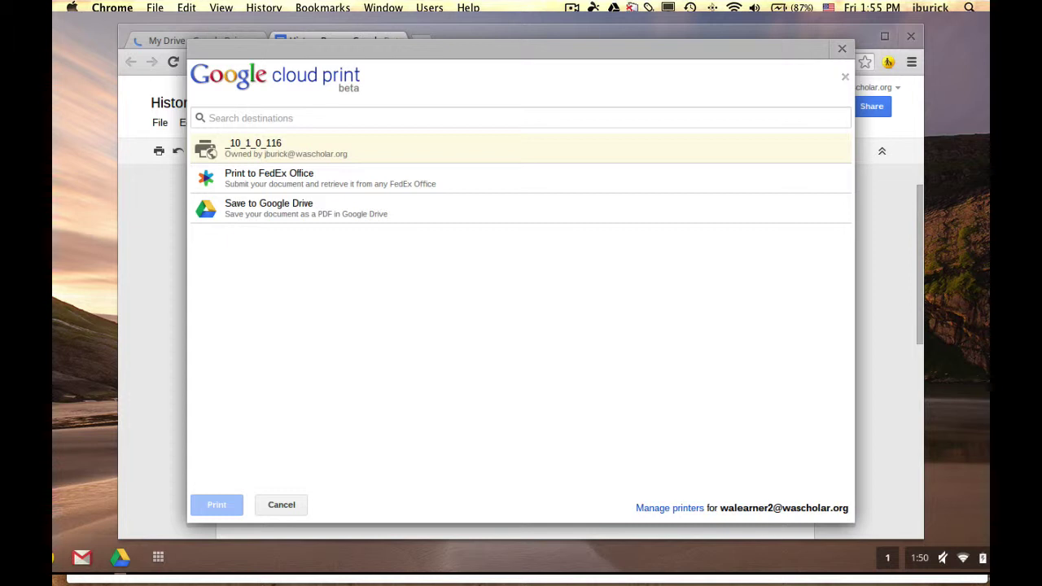
- Choose _10_1_0_116 as the print destination
key("Return")
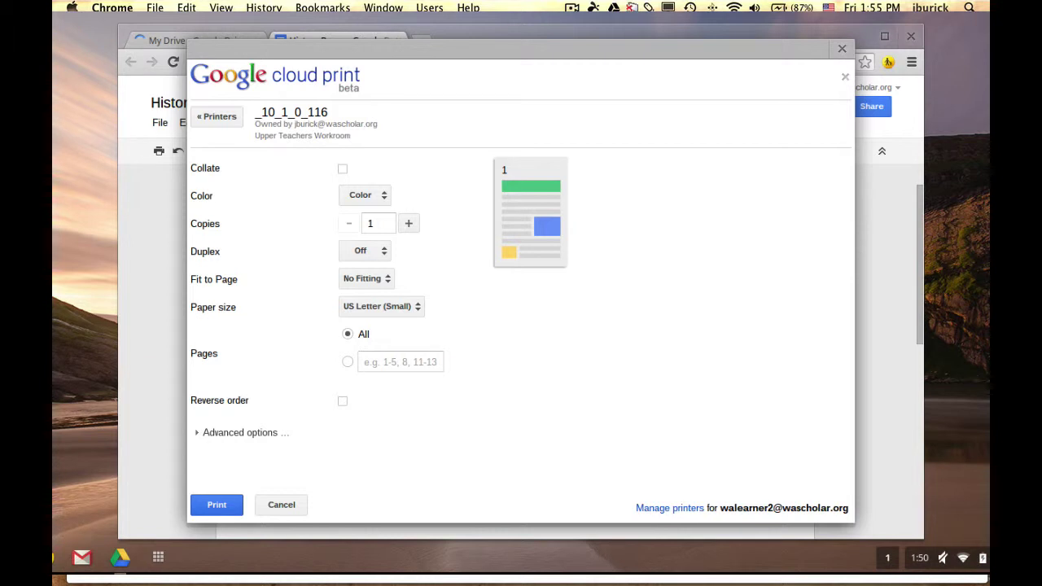